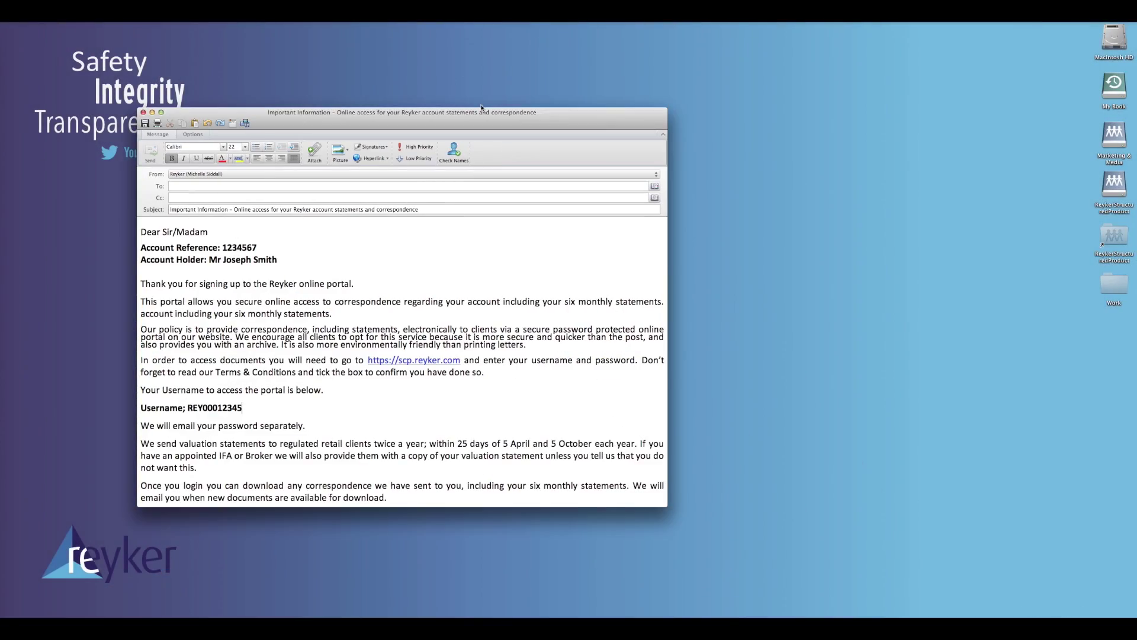
Place the password email side by side with the username email
left_click_drag(482, 114, 385, 113)
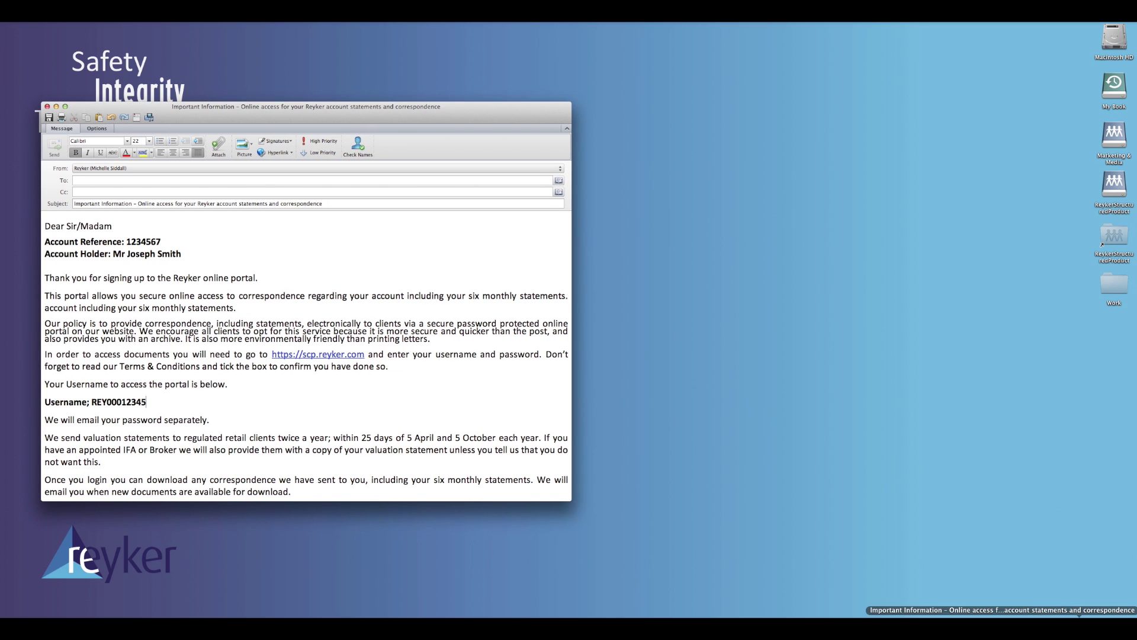
left_click(1060, 613)
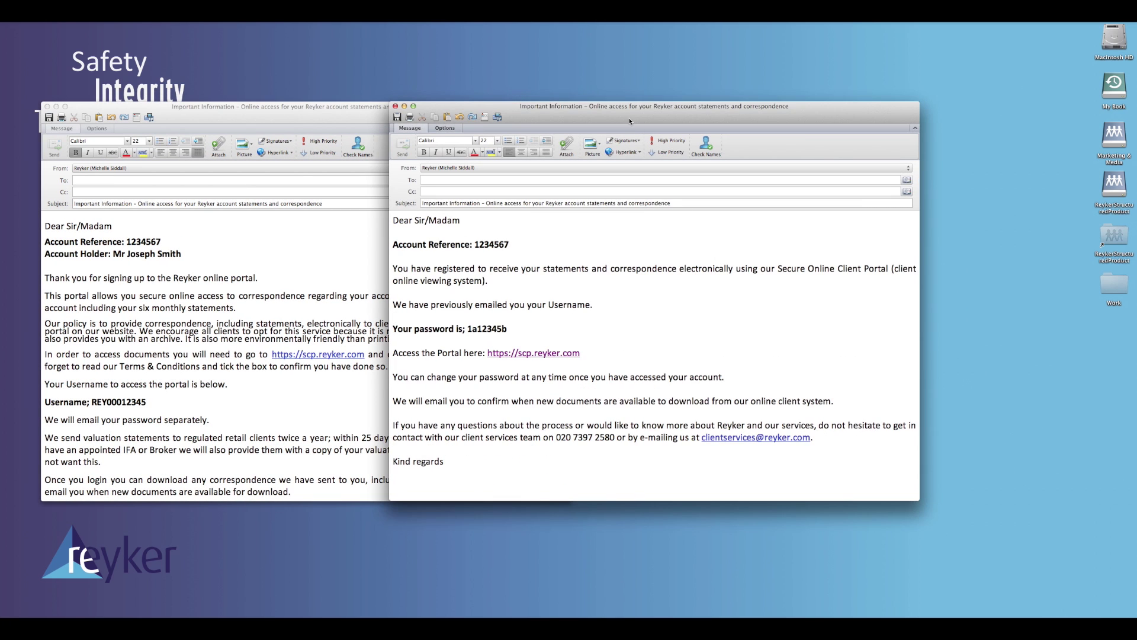
left_click_drag(629, 121, 825, 123)
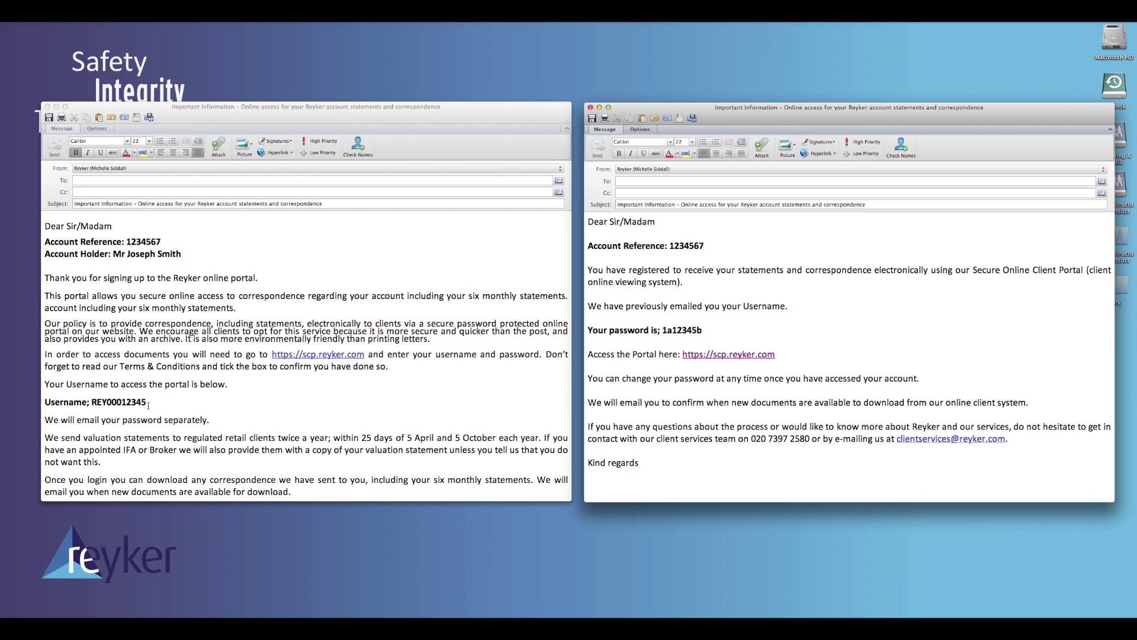
Highlight the username in the welcome email and the password in the second email
left_click(112, 405)
left_click_drag(140, 401, 92, 402)
left_click(743, 295)
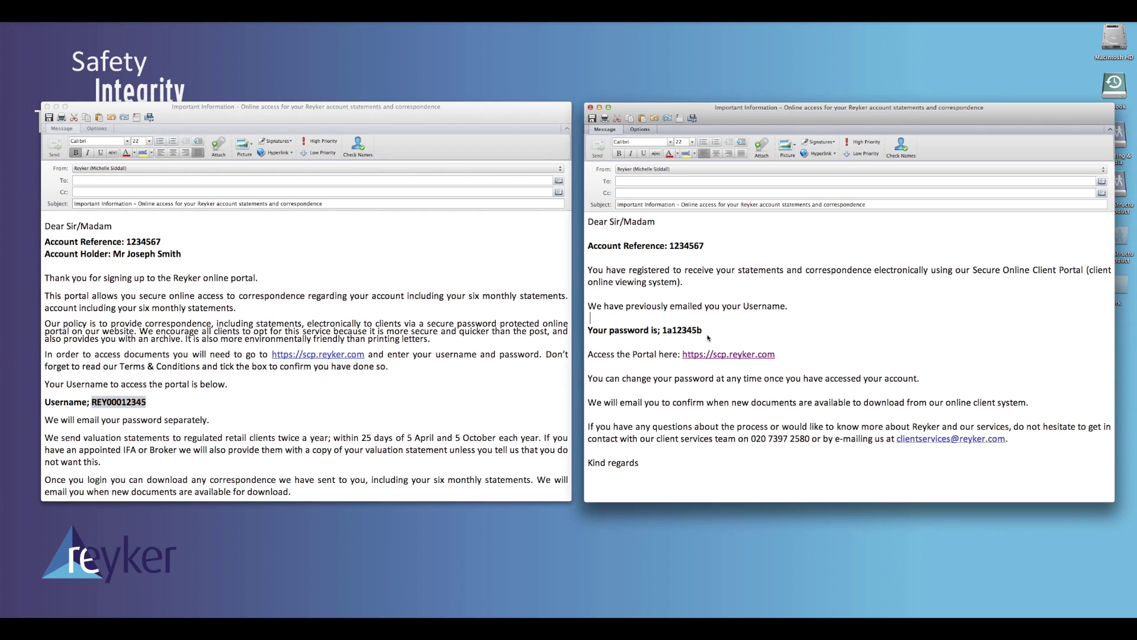
left_click_drag(703, 330, 661, 330)
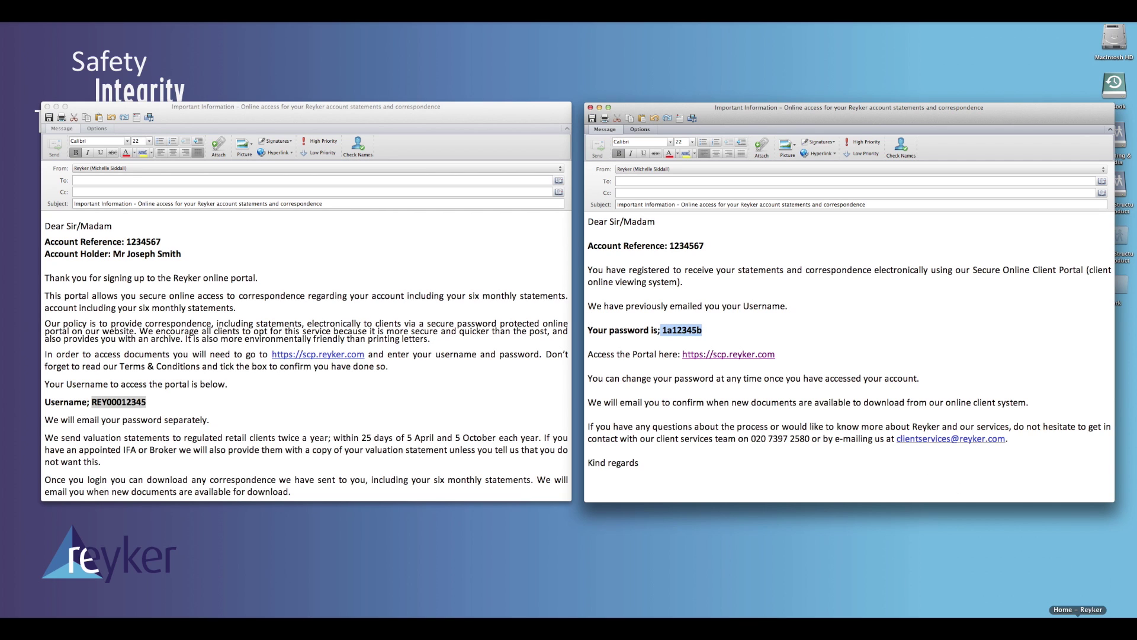
left_click(1078, 622)
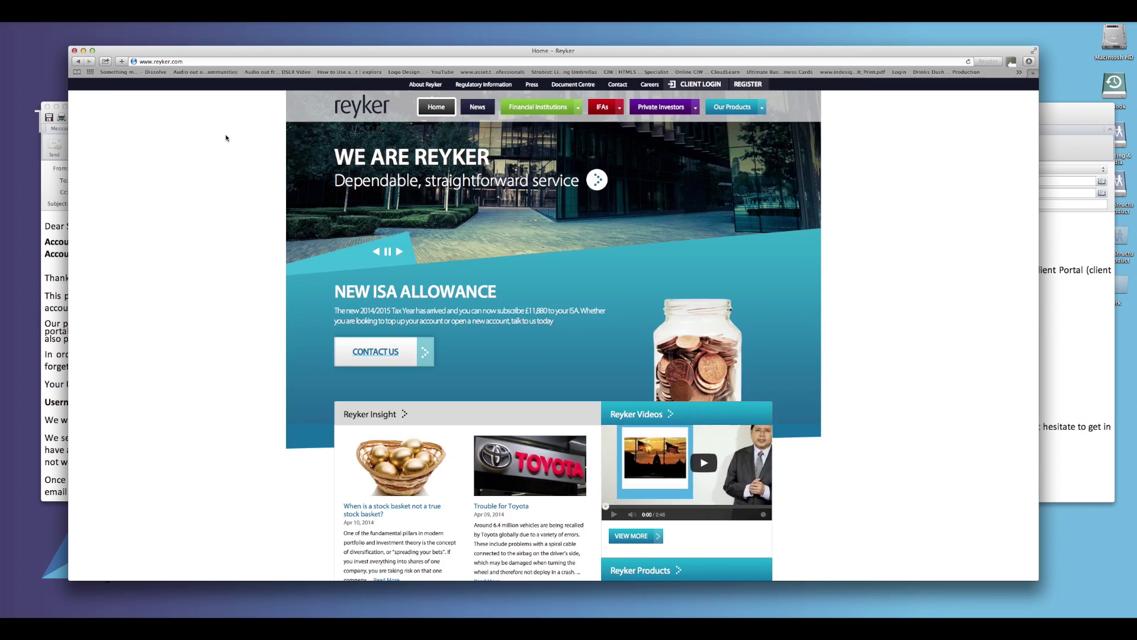
scroll(226, 138, "up", 5)
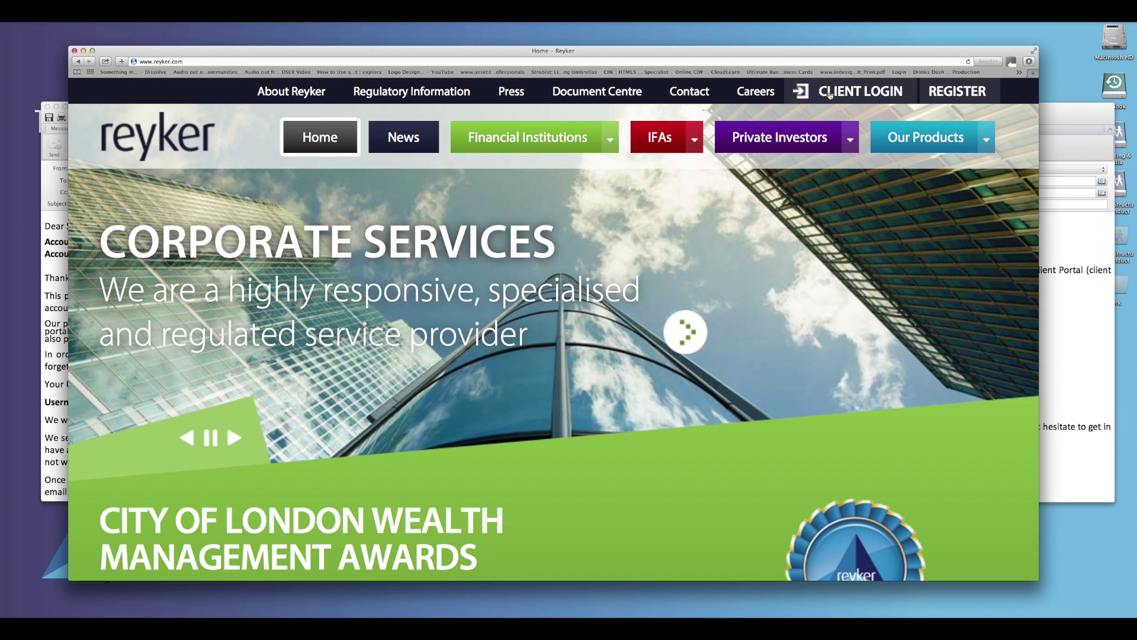
Go to CLIENT LOGIN and zoom in on the scp.reyker.com 'Your account' form
left_click(830, 95)
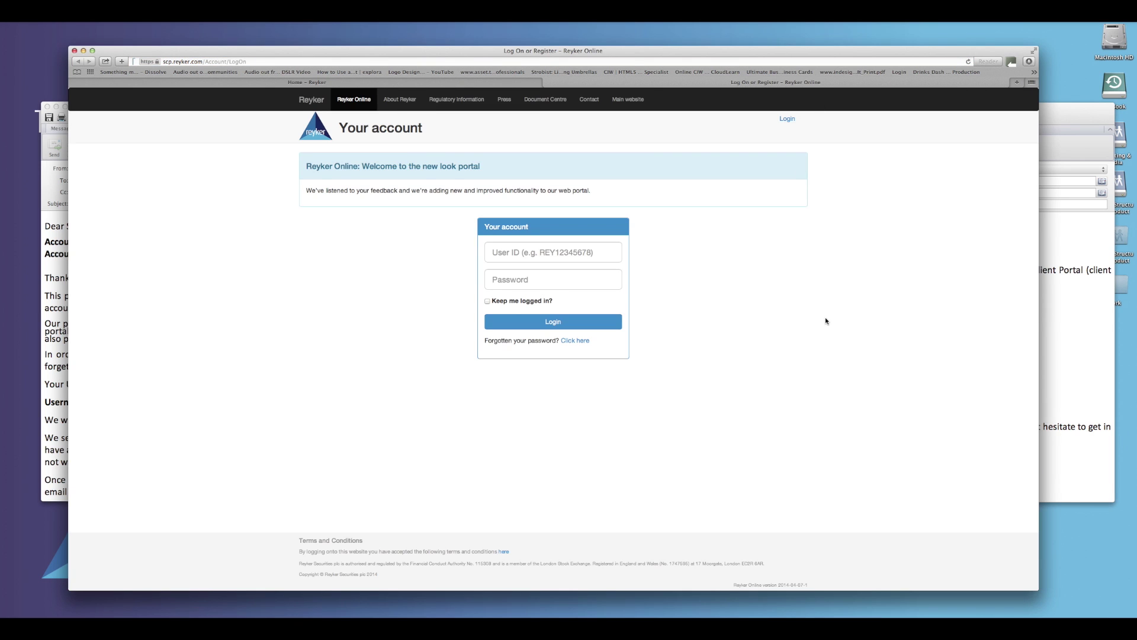
key("super+equal")
key("super+equal")
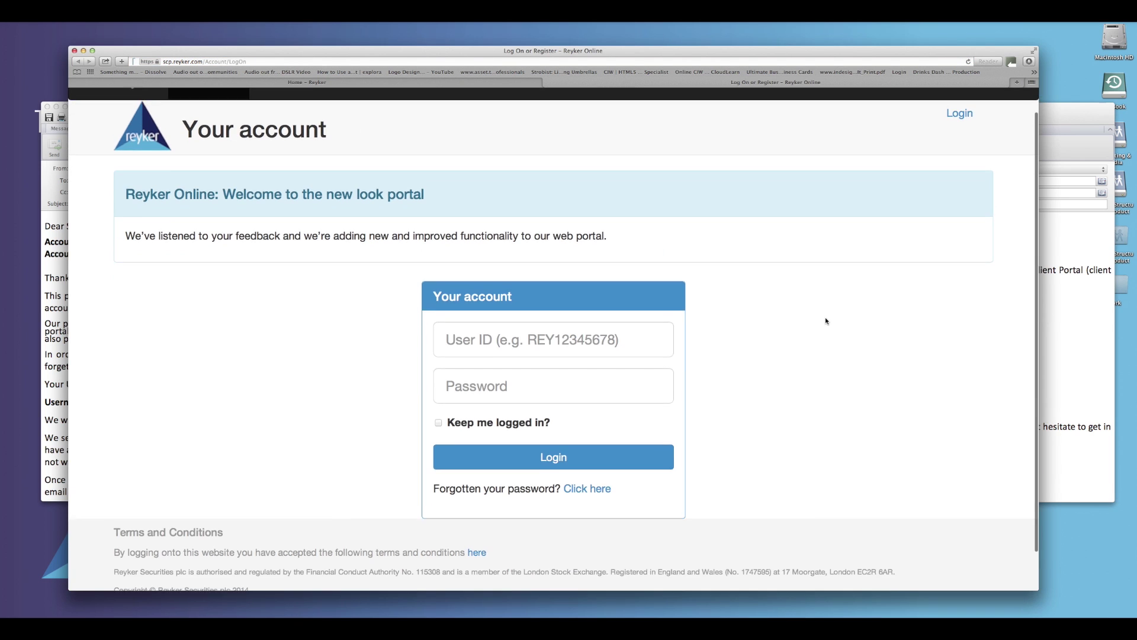
scroll(825, 321, "down", 2)
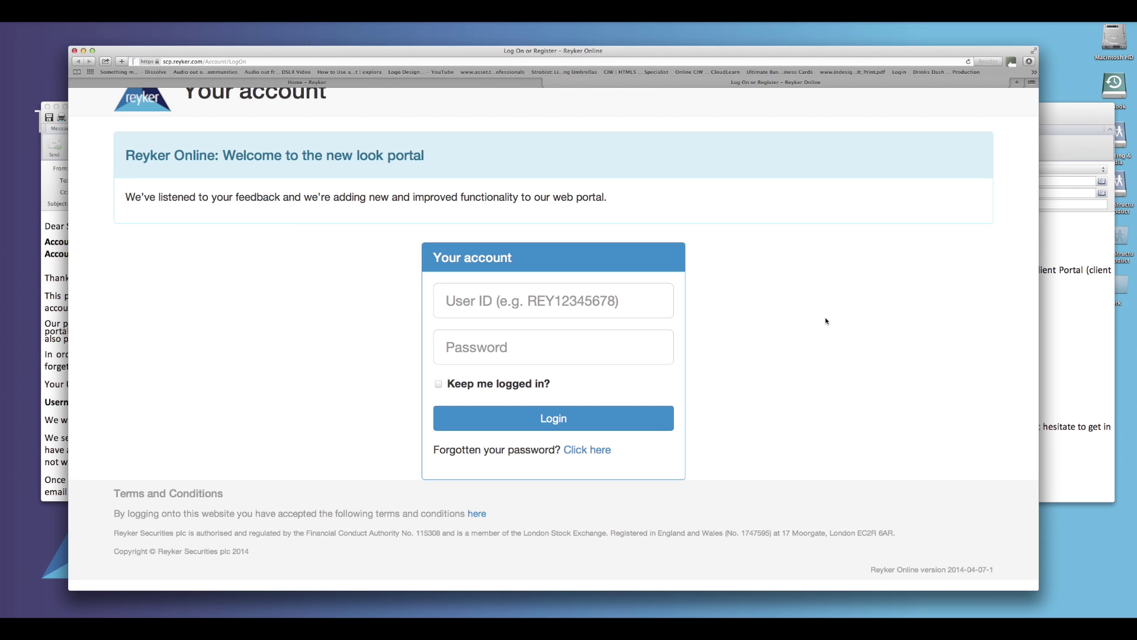
Bring both Reyker emails in front of the browser, with the welcome email active
left_click(50, 292)
left_click(1080, 343)
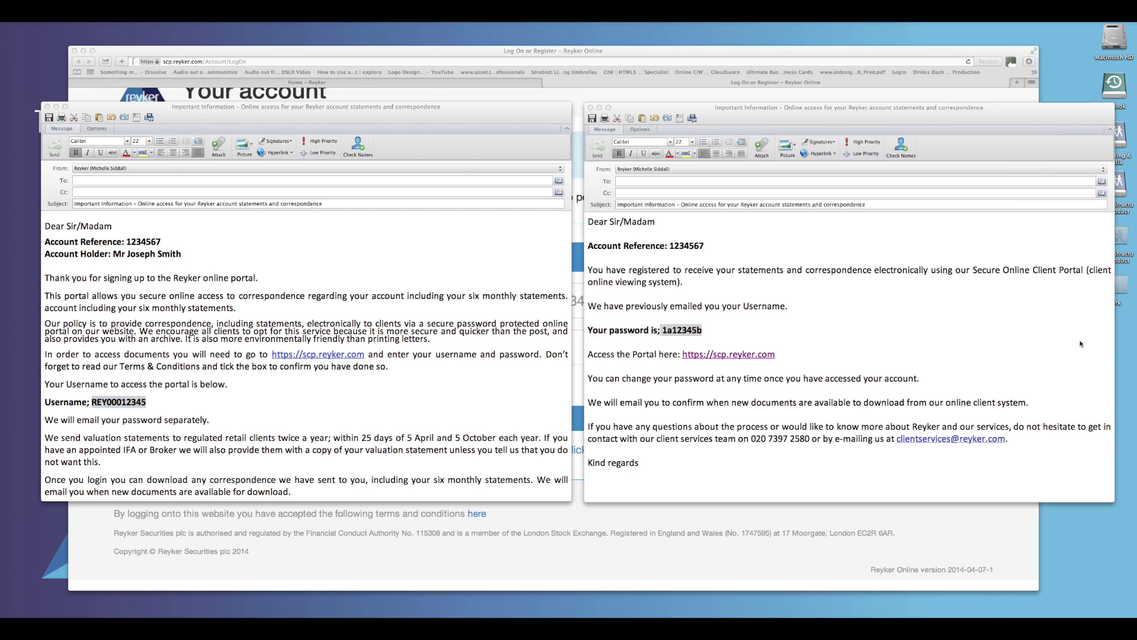
left_click(477, 429)
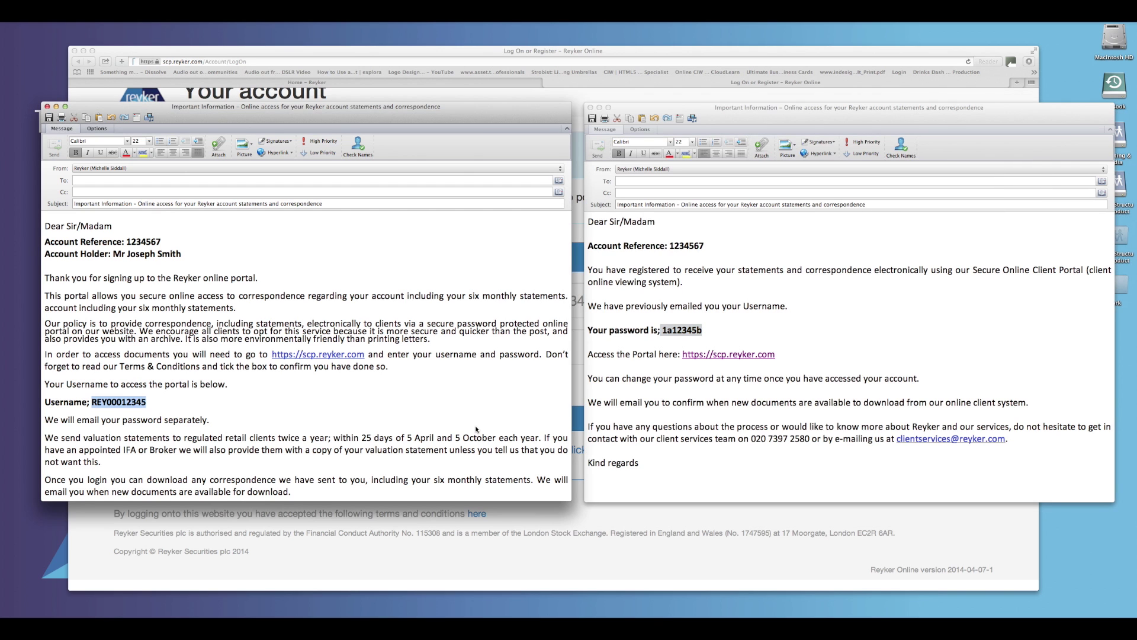
key("Home")
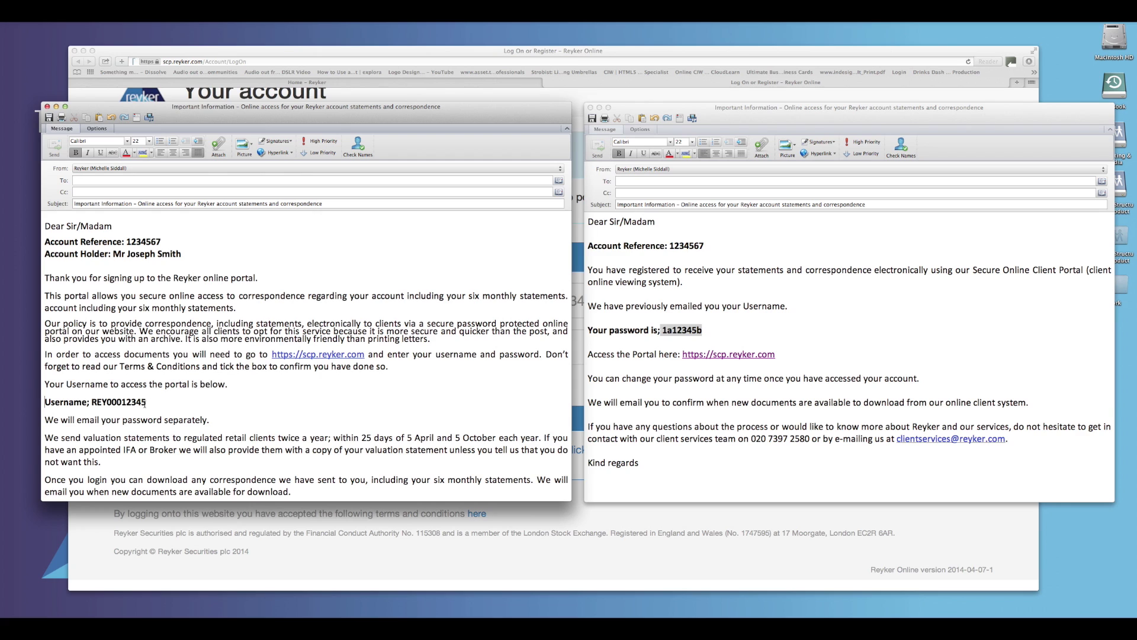
Copy the portal username from the welcome email and return to the login form
left_click_drag(147, 403, 92, 402)
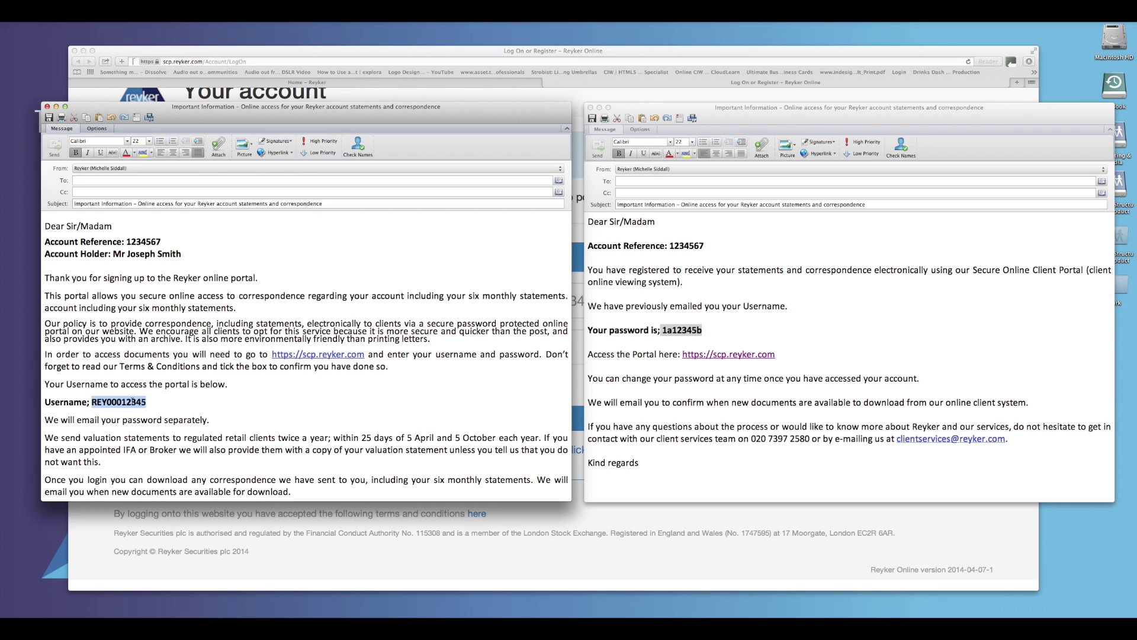
right_click(132, 403)
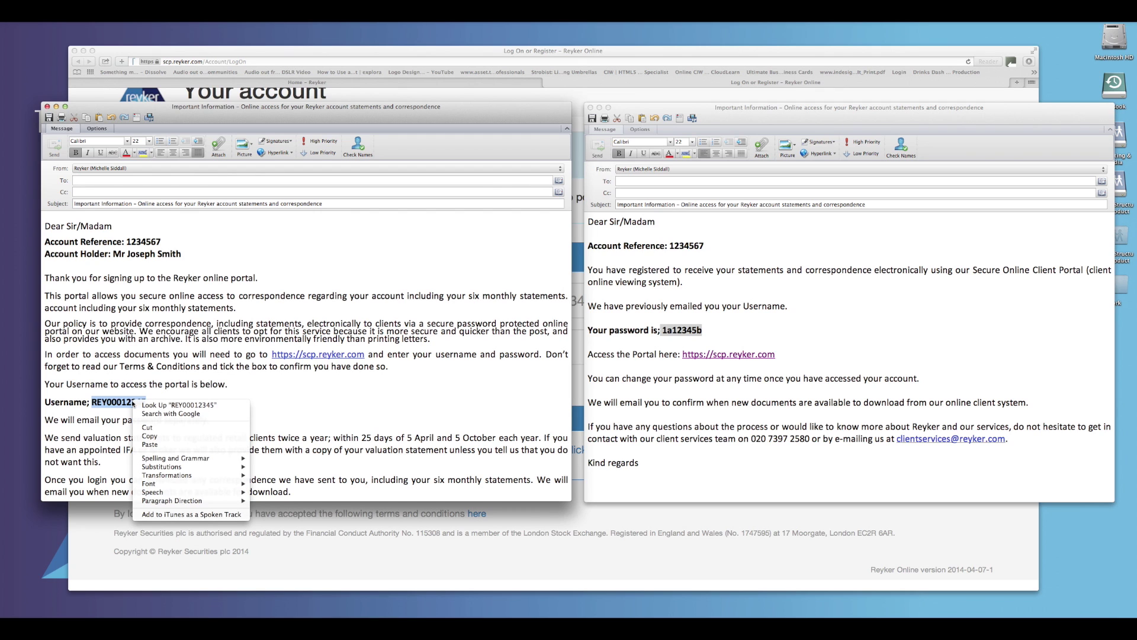
left_click(150, 436)
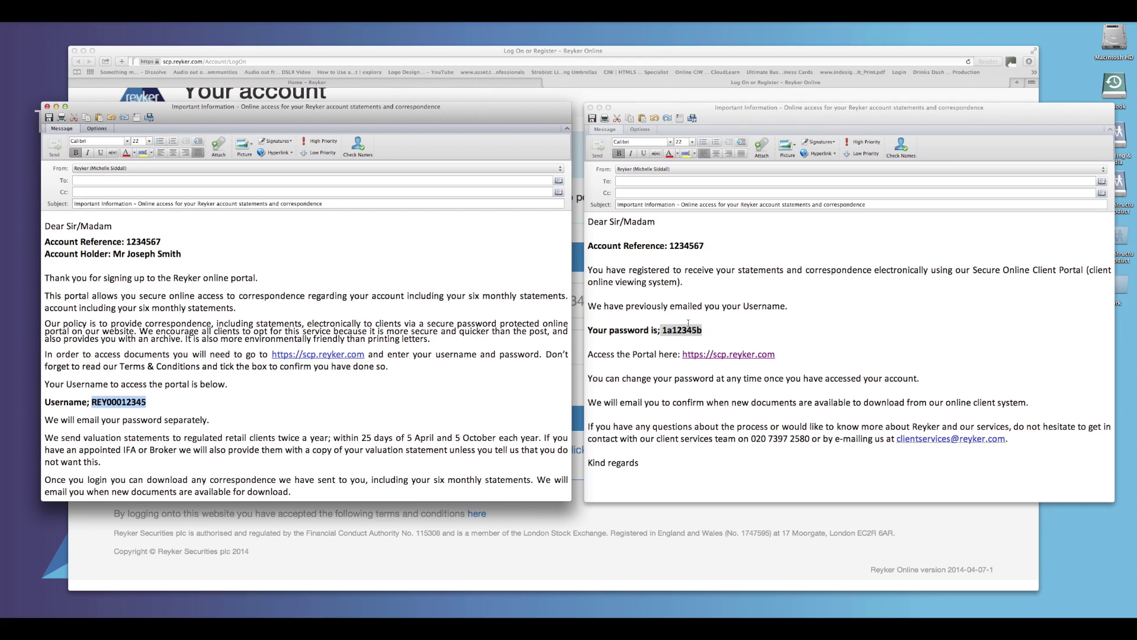
left_click(589, 520)
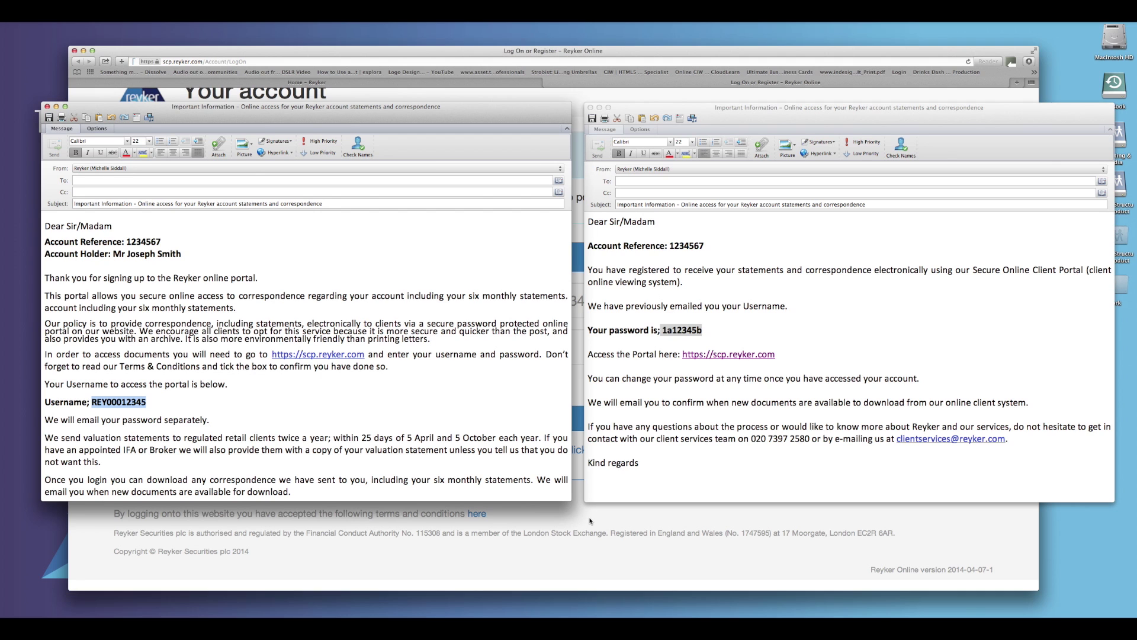
left_click(586, 518)
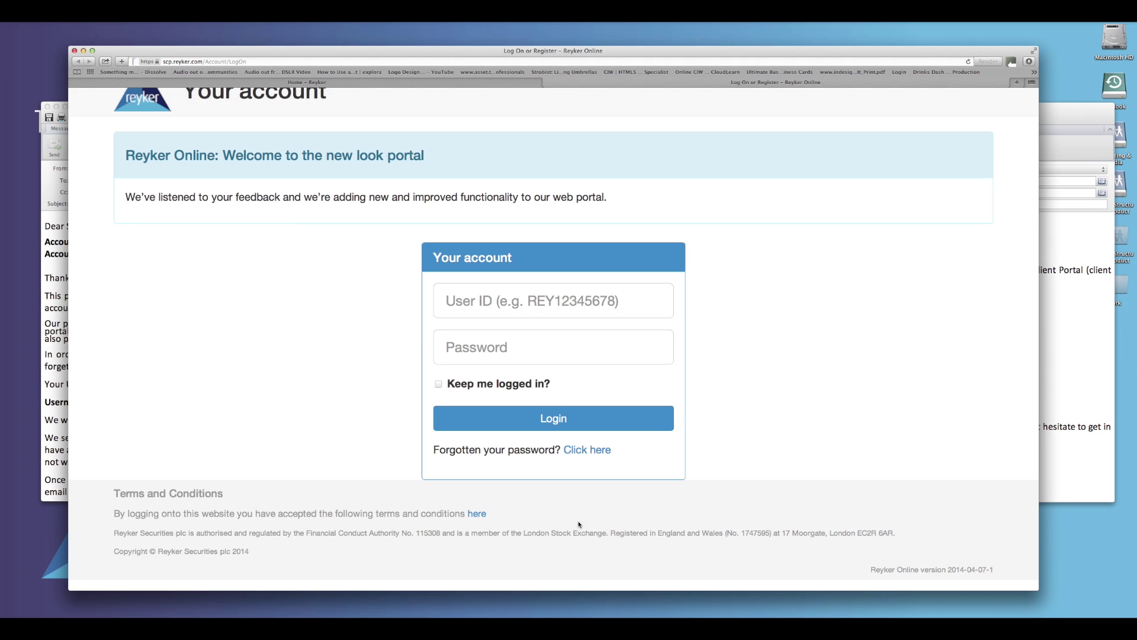
Paste the copied username into the User ID field
right_click(489, 299)
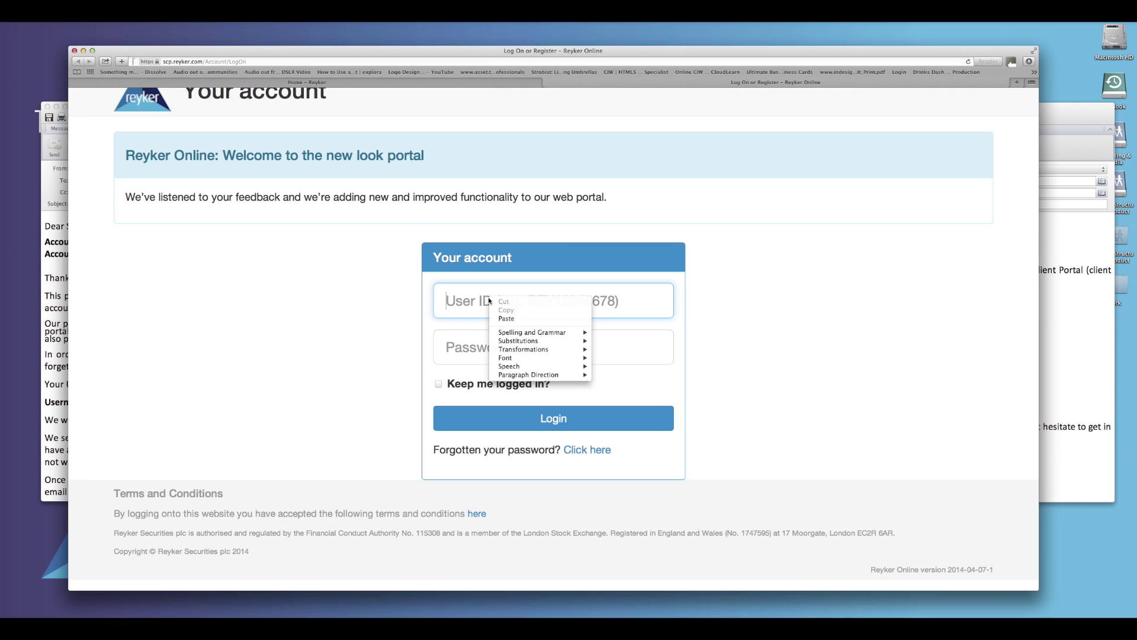
left_click(516, 319)
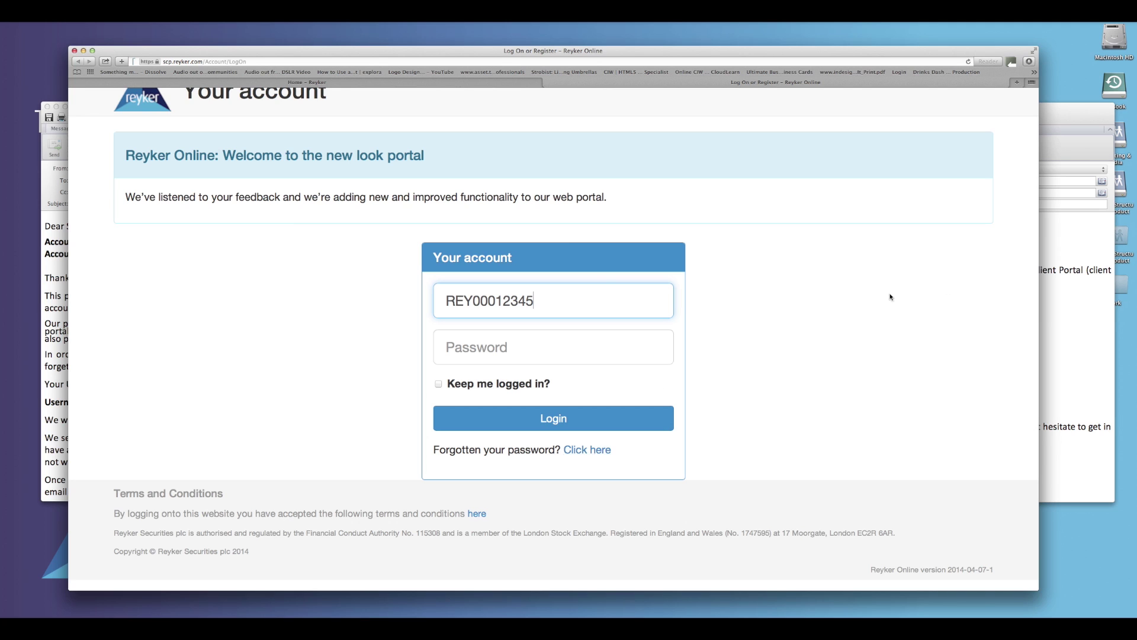
Copy the portal password from the second Reyker email
left_click(1058, 294)
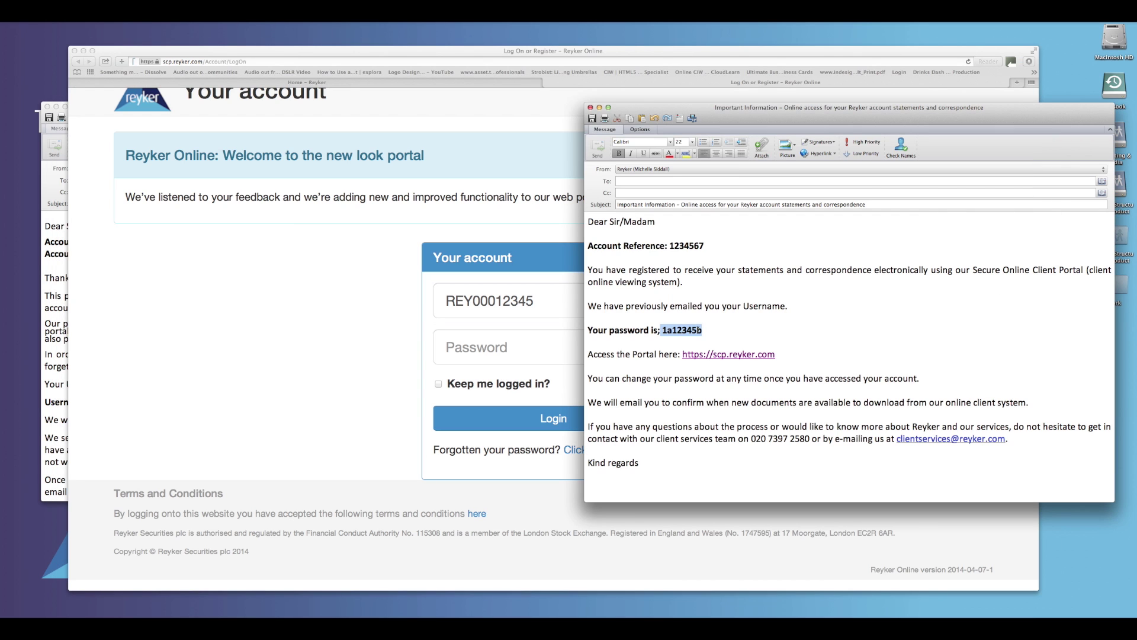
left_click_drag(704, 330, 662, 330)
right_click(663, 330)
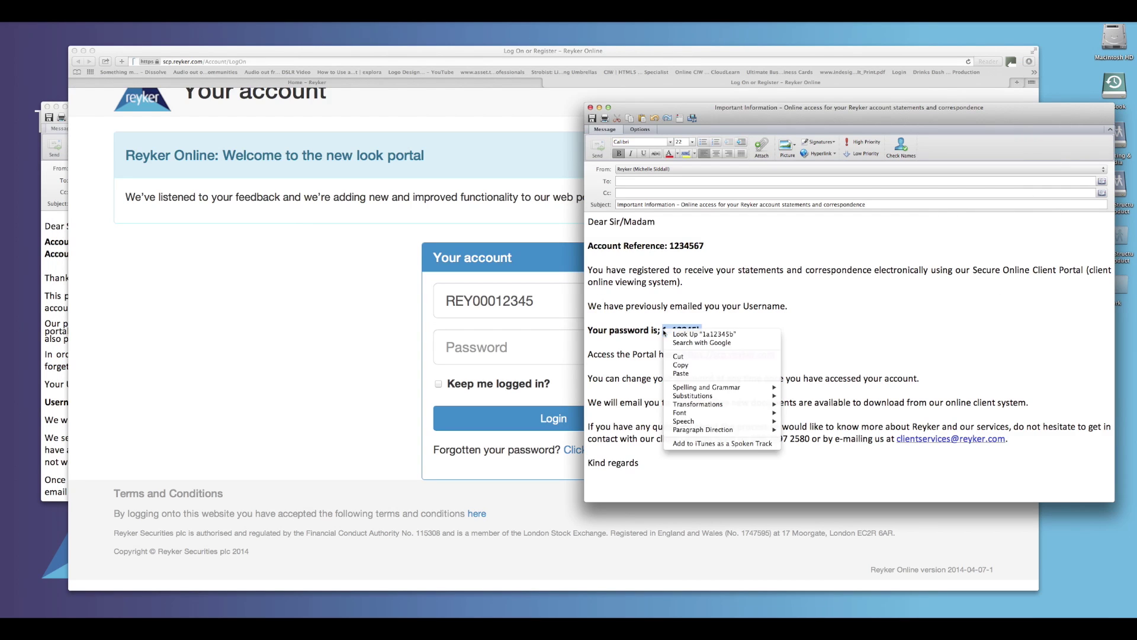
left_click(687, 369)
Paste the password into the Password field and log in to Reyker Online
left_click(522, 356)
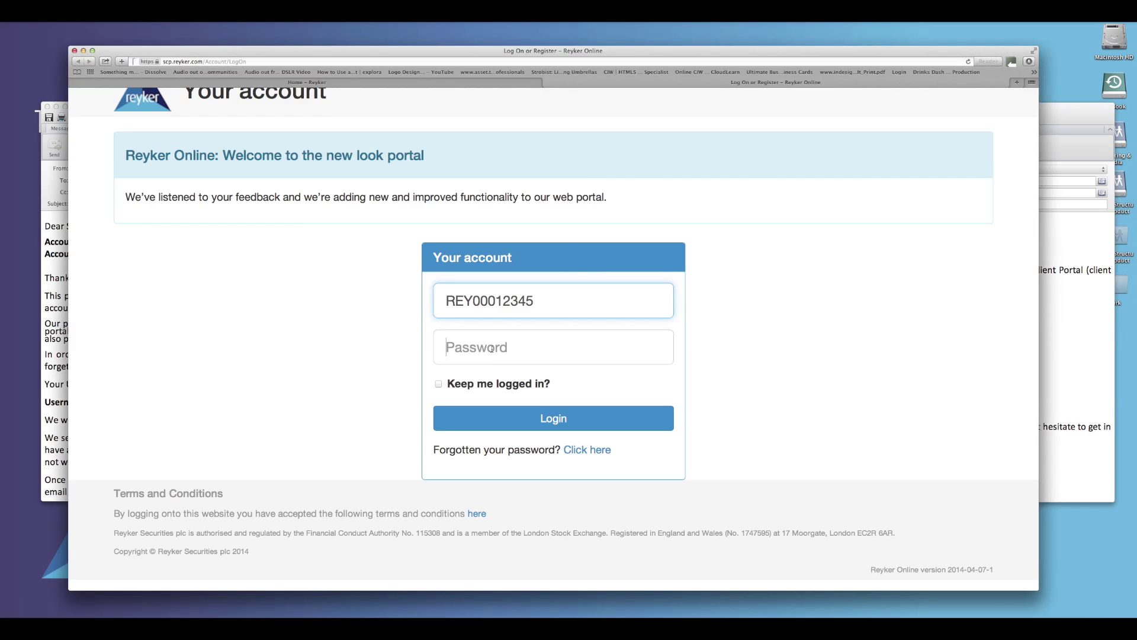
right_click(491, 349)
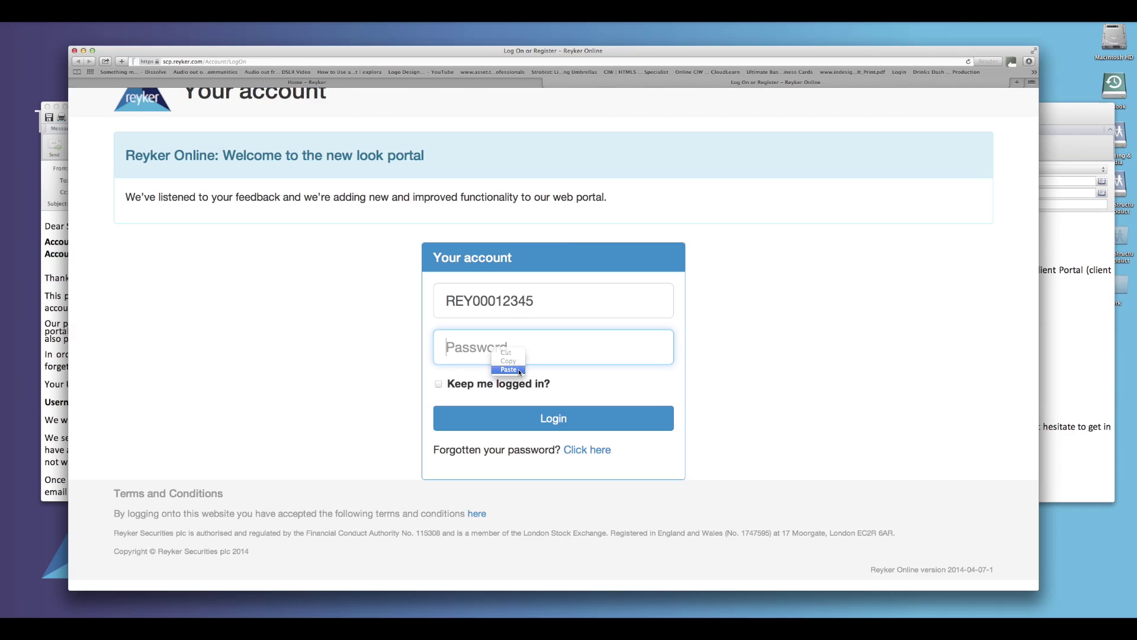
left_click(508, 369)
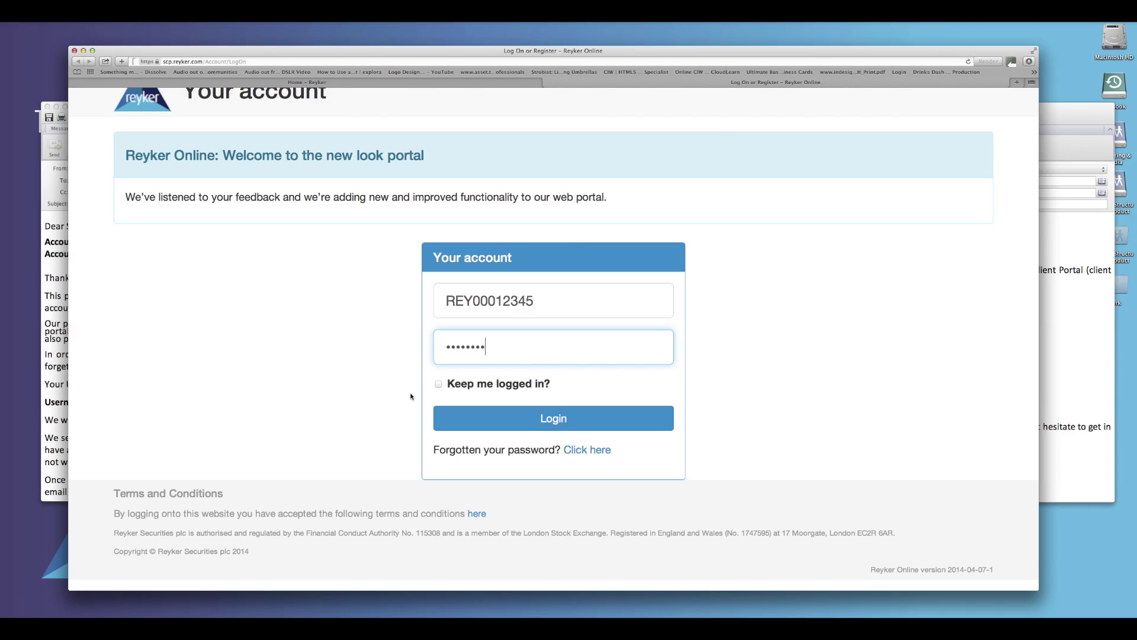
left_click(609, 380)
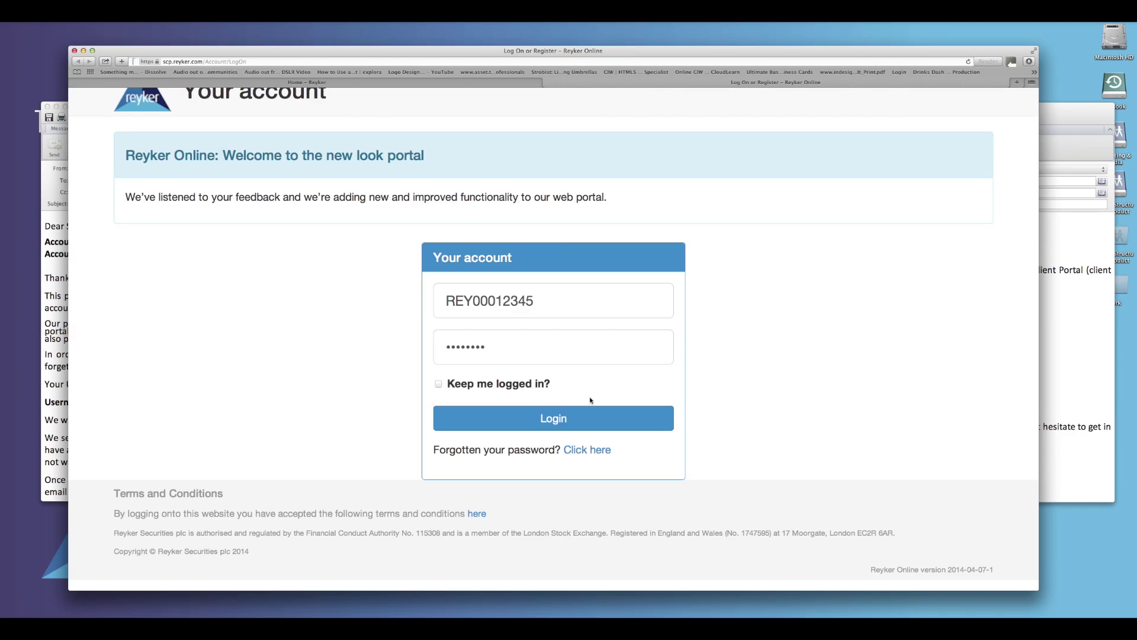
left_click(591, 416)
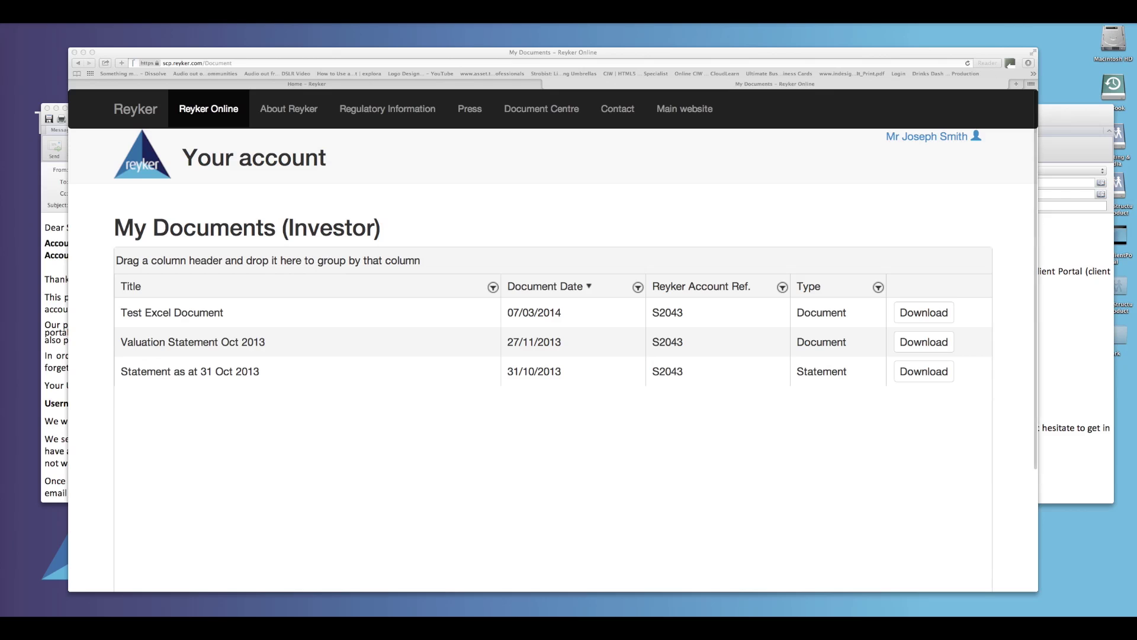
left_click(490, 364)
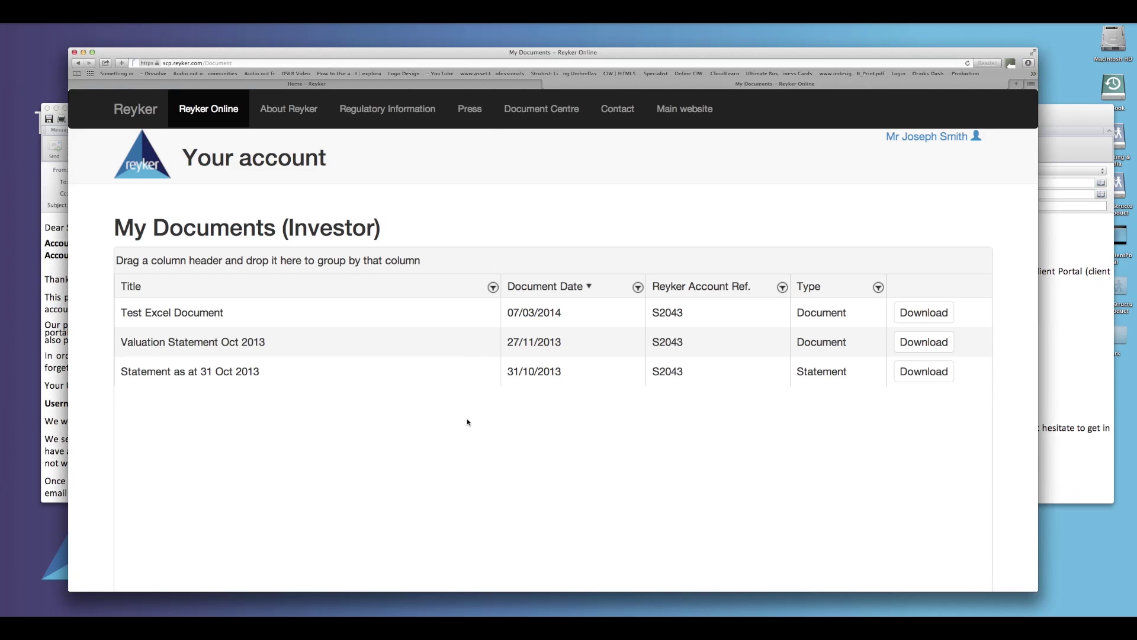
scroll(468, 422, "down", 3)
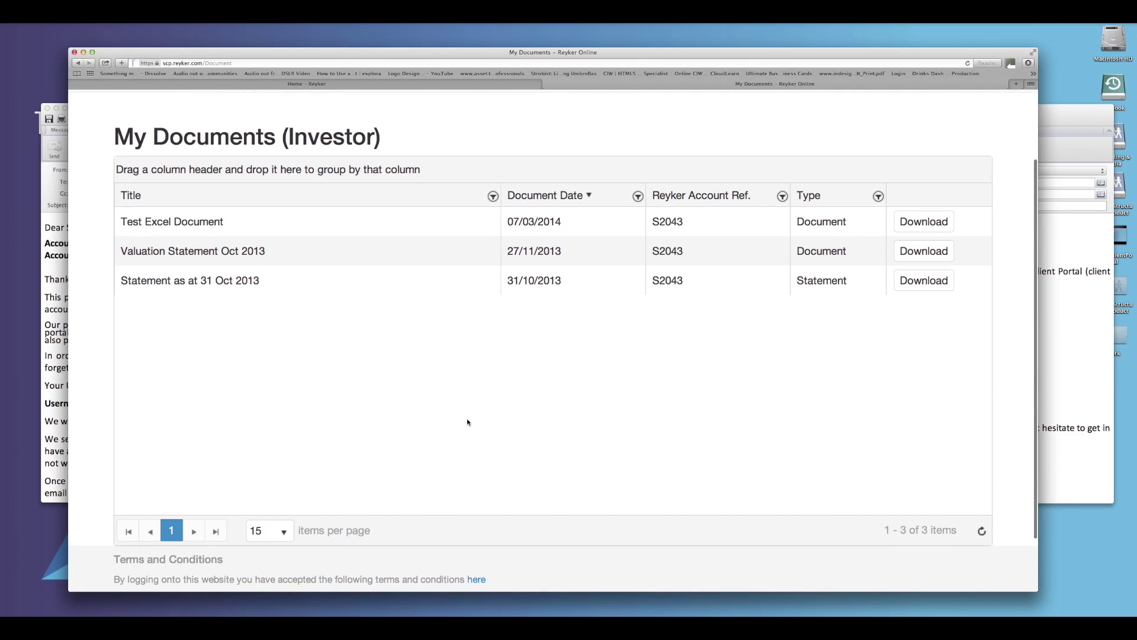